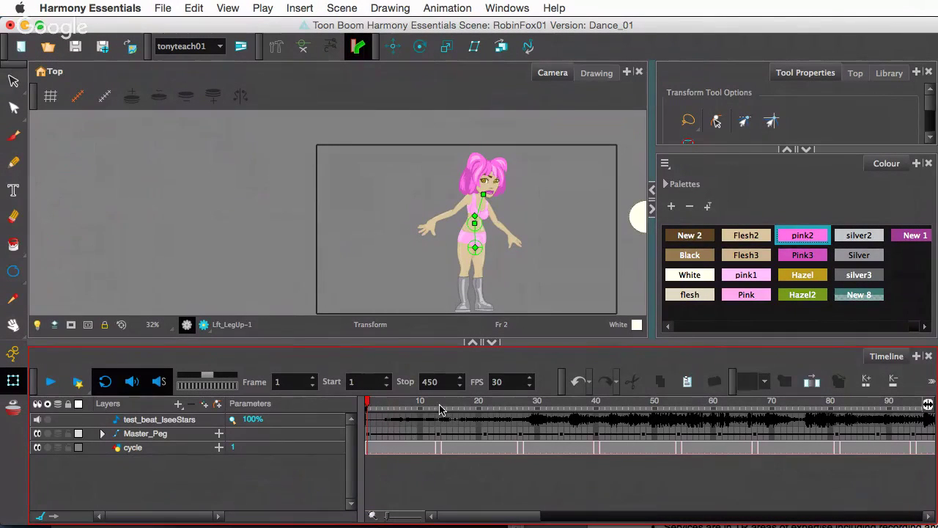
# Step: Preview the dance at frames 13, 27, 40 and 54, then hide and disable the cycle layer
pyautogui.click(437, 405)
pyautogui.click(520, 407)
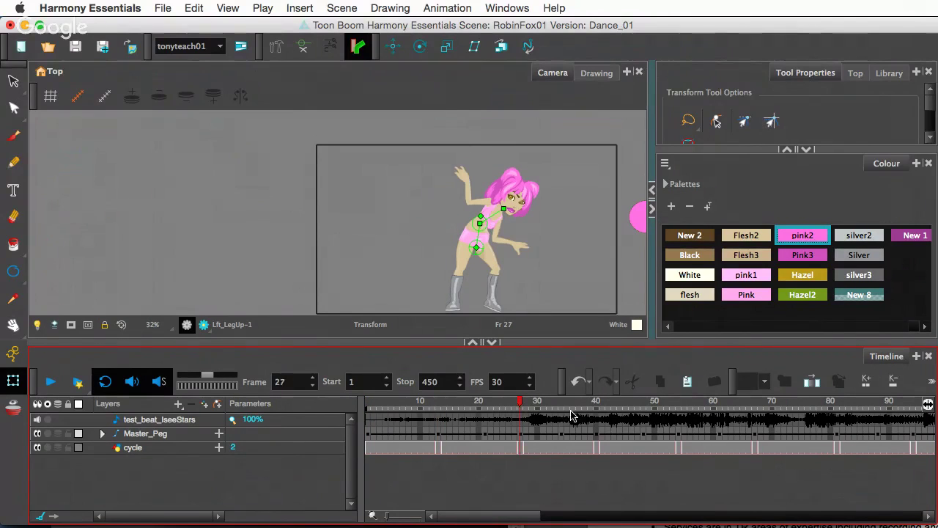
pyautogui.click(595, 407)
pyautogui.click(652, 406)
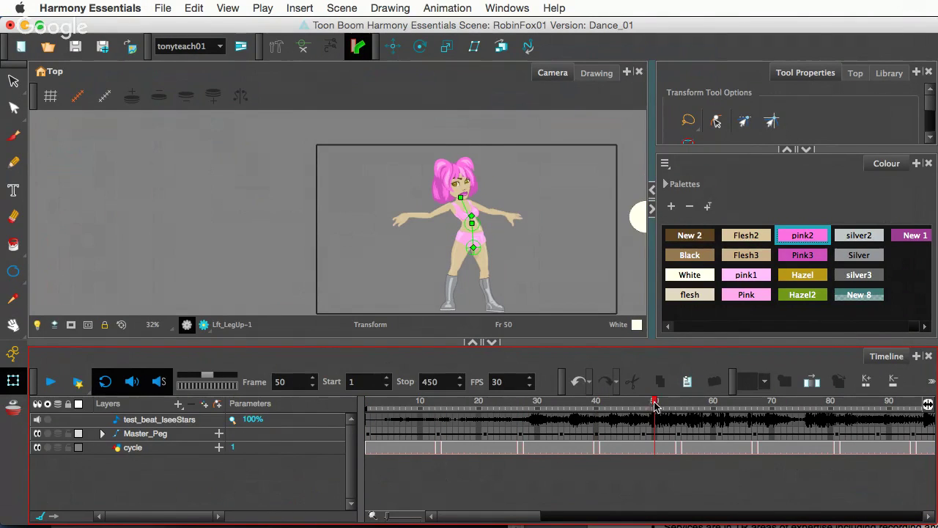
pyautogui.click(677, 407)
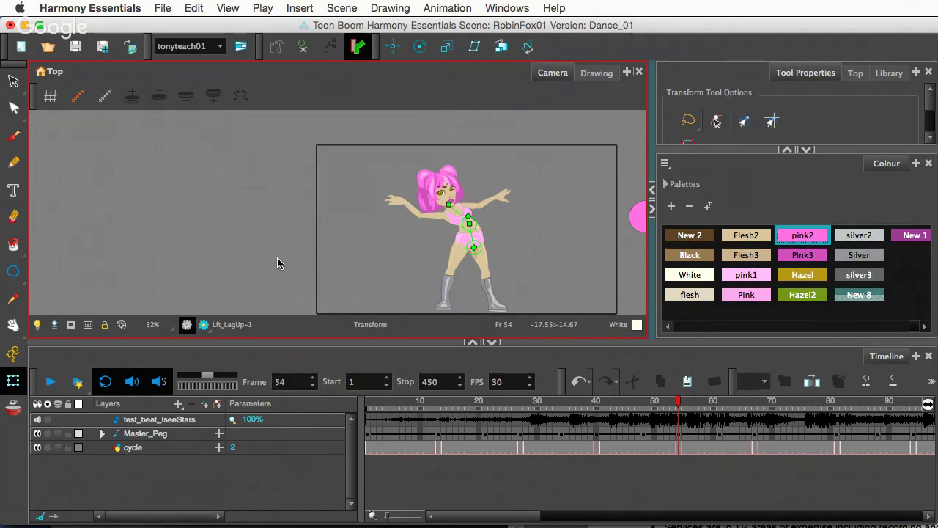
pyautogui.click(47, 446)
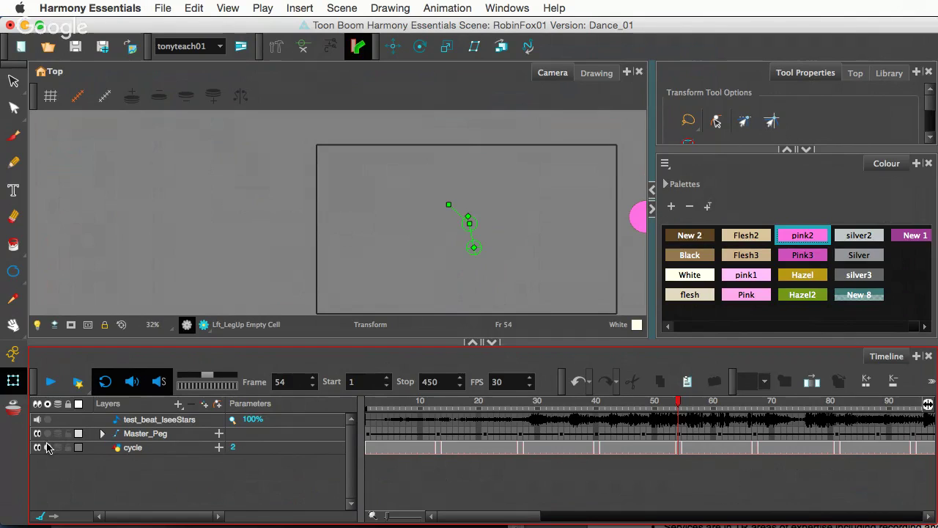
pyautogui.click(38, 446)
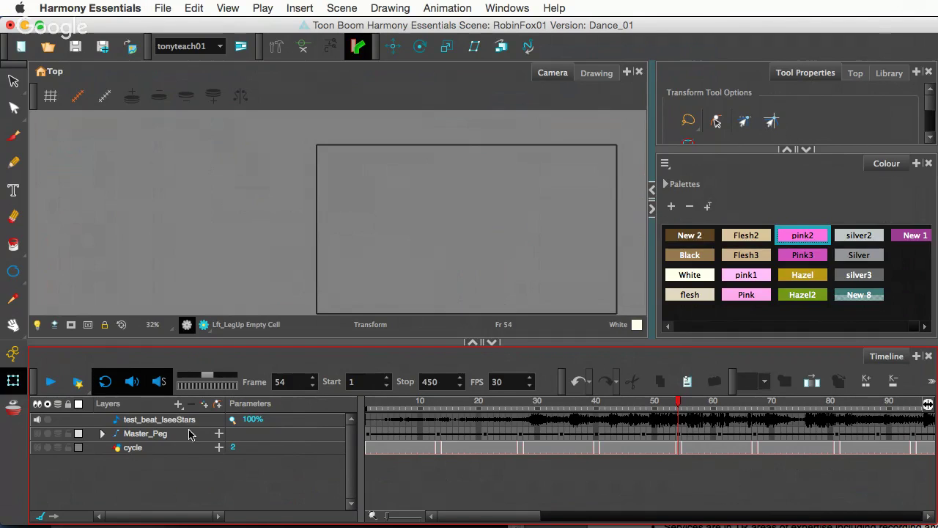
# Step: Add a layer named Drawing and sketch a white rounded shape on frame 1 with the Brush
pyautogui.click(206, 404)
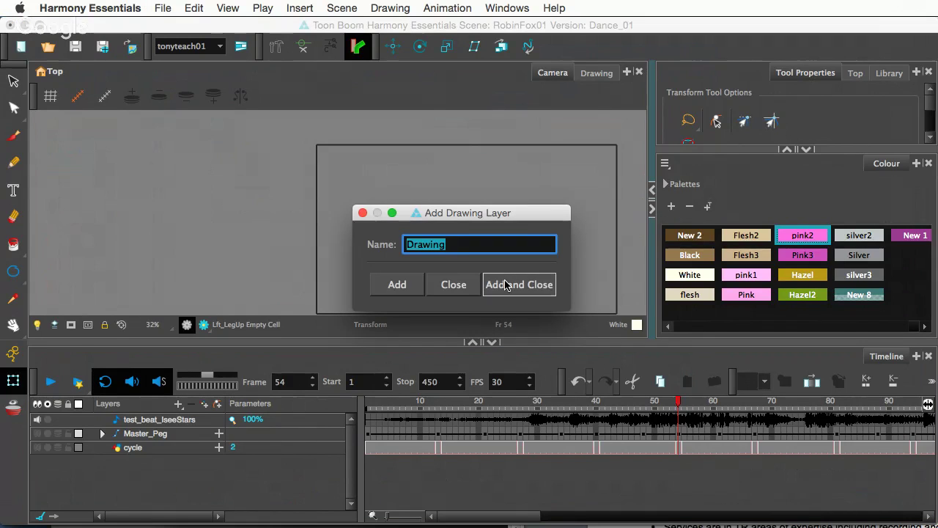
pyautogui.click(505, 283)
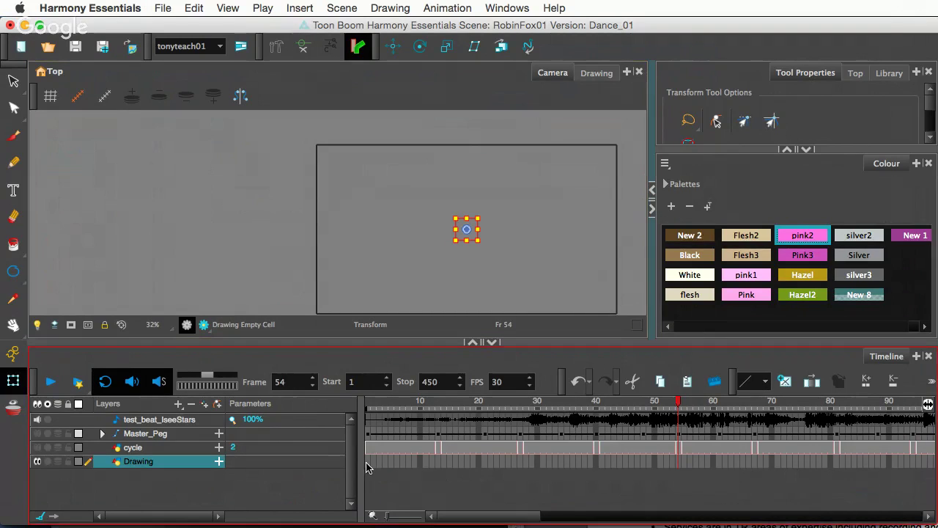
pyautogui.click(369, 461)
pyautogui.click(13, 135)
pyautogui.moveTo(389, 204); pyautogui.dragTo(405, 209)
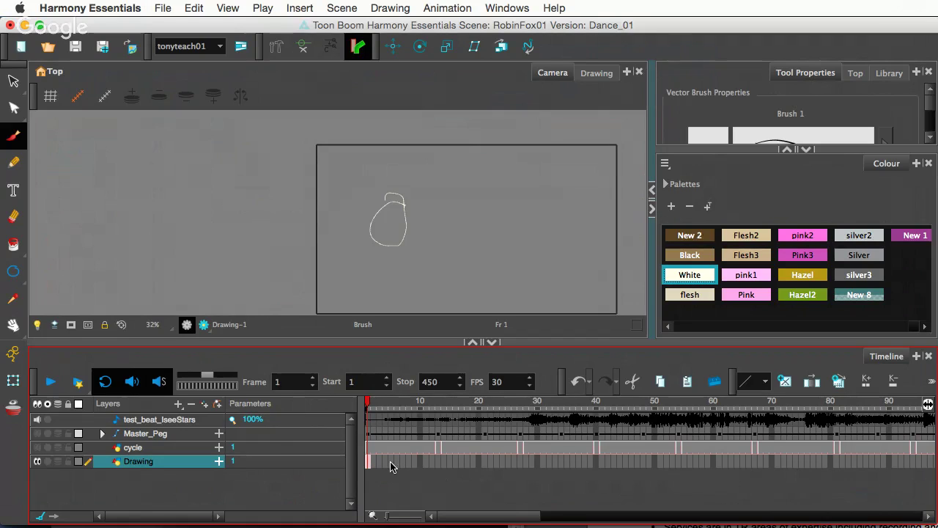
# Step: Turn on onion skinning, turn off sound scrubbing, and draw a white circle on frame 3
pyautogui.click(390, 462)
pyautogui.hotkey('alt', 'o')
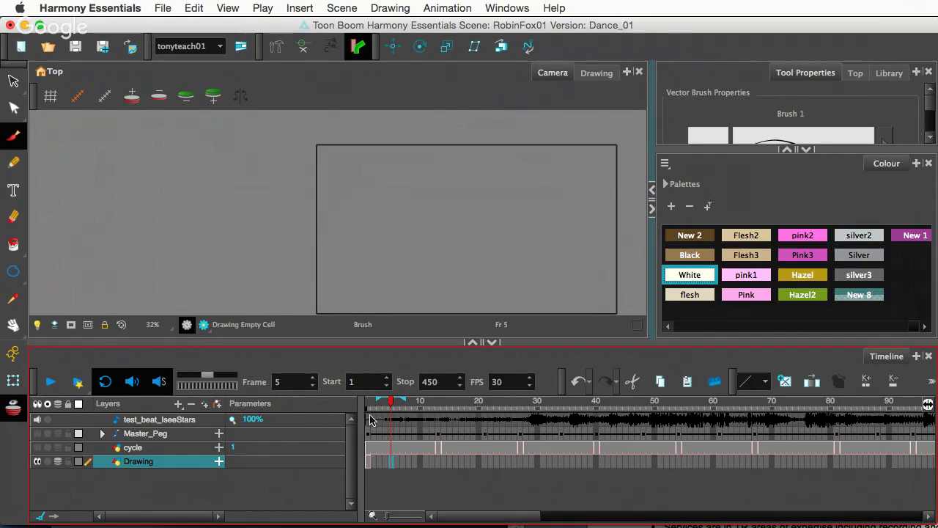
pyautogui.click(367, 406)
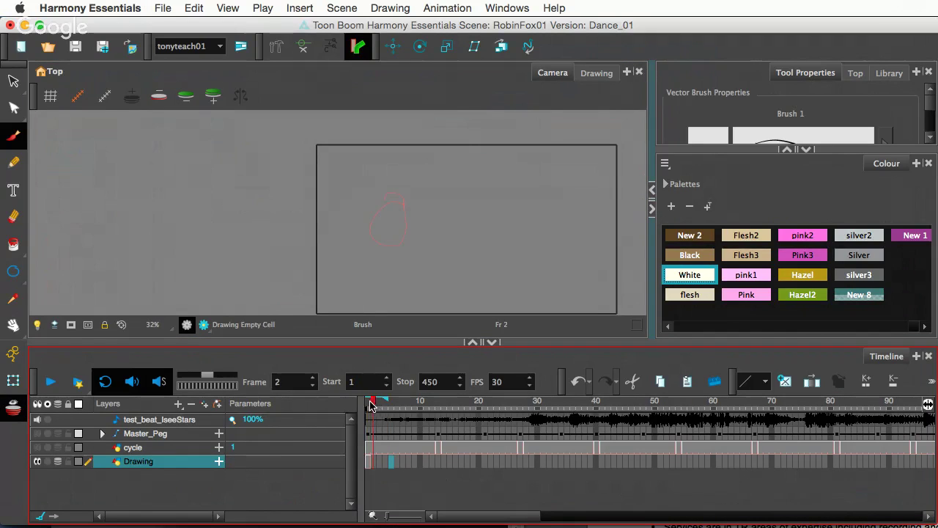
pyautogui.click(379, 403)
pyautogui.click(159, 381)
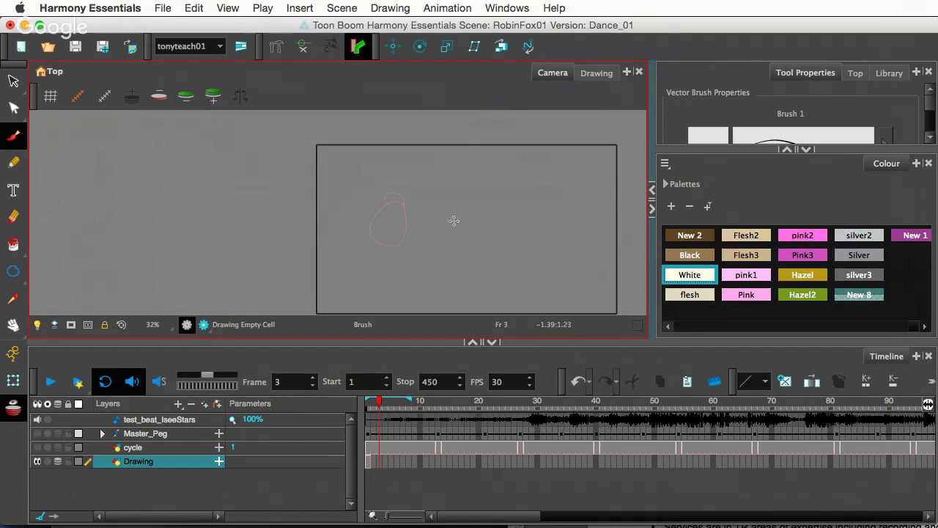
pyautogui.moveTo(421, 211)
pyautogui.mouseDown()
pyautogui.moveTo(381, 222)
pyautogui.moveTo(377, 241)
pyautogui.moveTo(402, 254)
pyautogui.moveTo(429, 225)
pyautogui.moveTo(423, 212)
pyautogui.mouseUp()
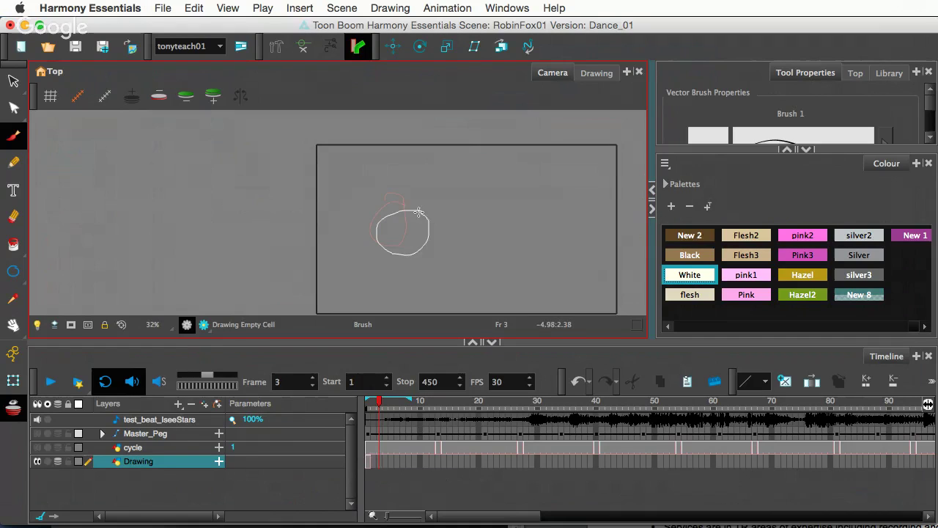
# Step: Draw a white ellipse on frame 19 of the Drawing layer
pyautogui.click(373, 477)
pyautogui.click(370, 408)
pyautogui.click(373, 462)
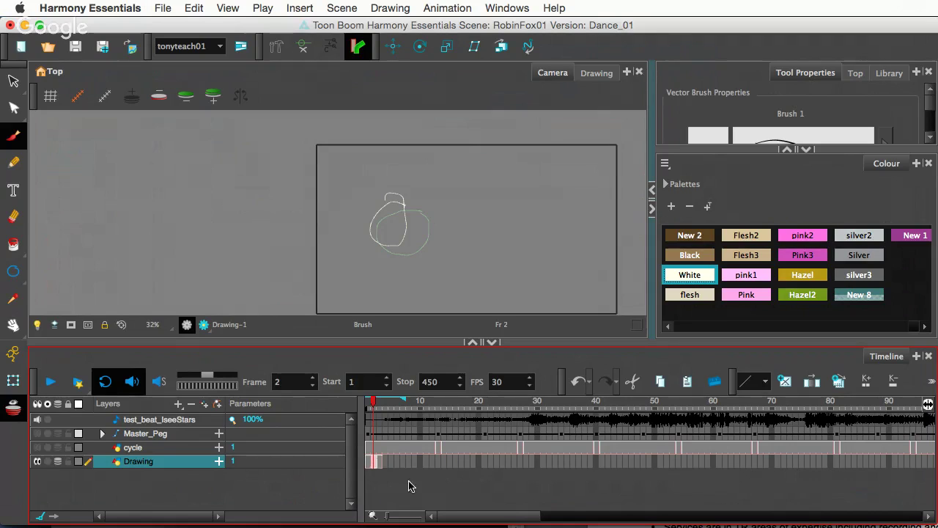
pyautogui.click(472, 463)
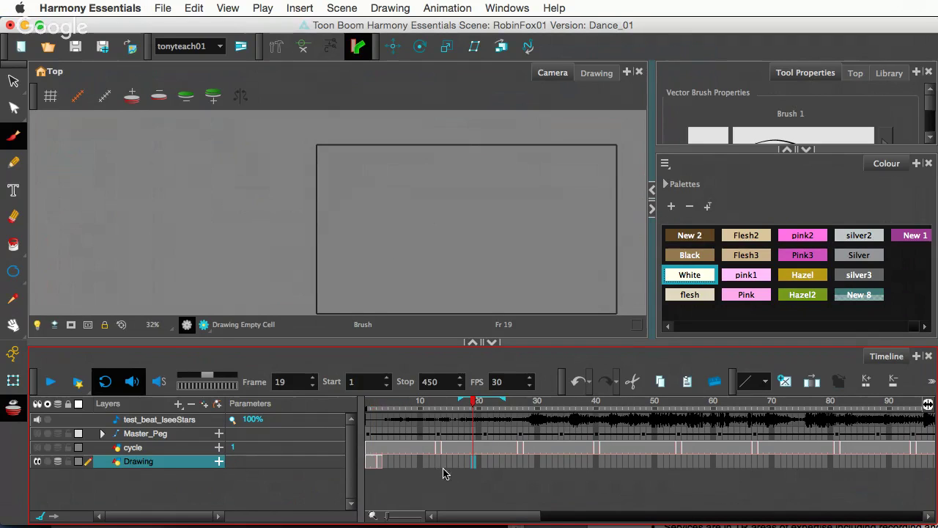
pyautogui.moveTo(449, 211); pyautogui.dragTo(415, 217)
pyautogui.click(437, 356)
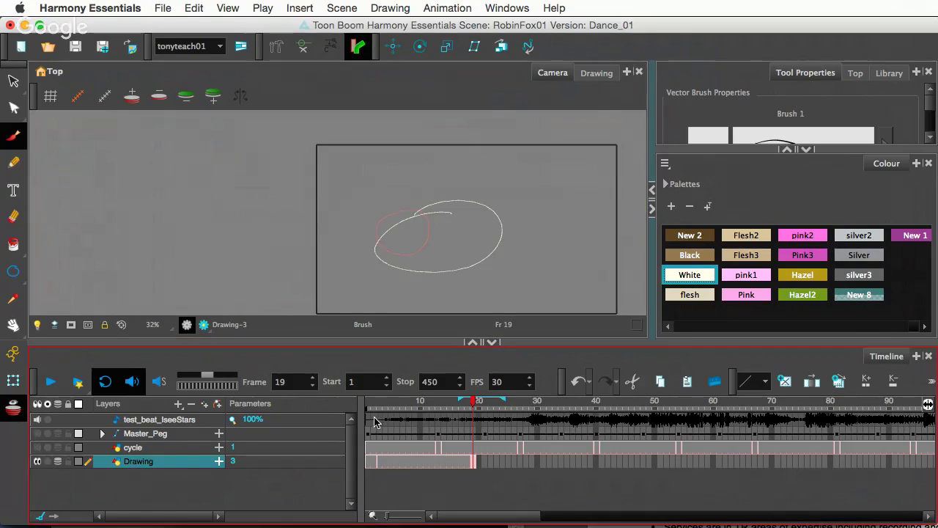
# Step: Undo the frame 19 ellipse, then uncheck Extend Exposure of Previous Drawing in General preferences
pyautogui.hotkey('ctrl', 'z')
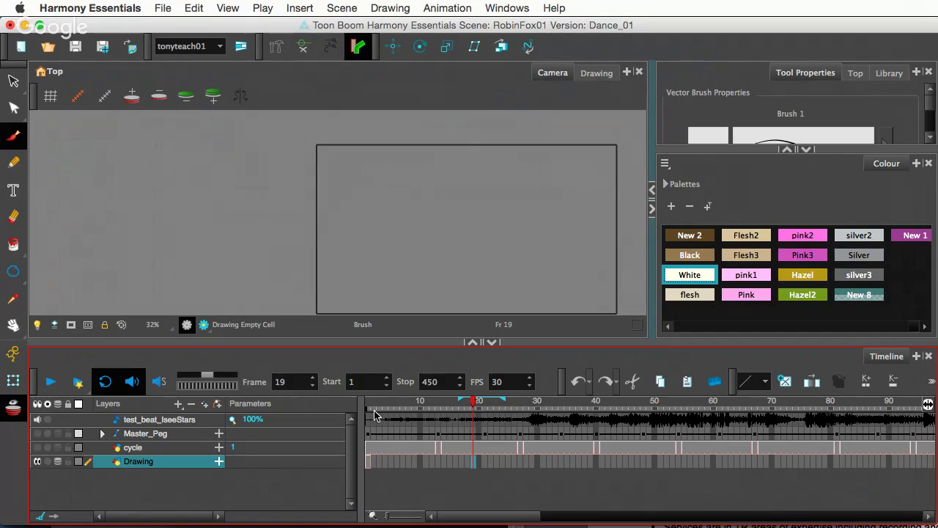
pyautogui.click(376, 482)
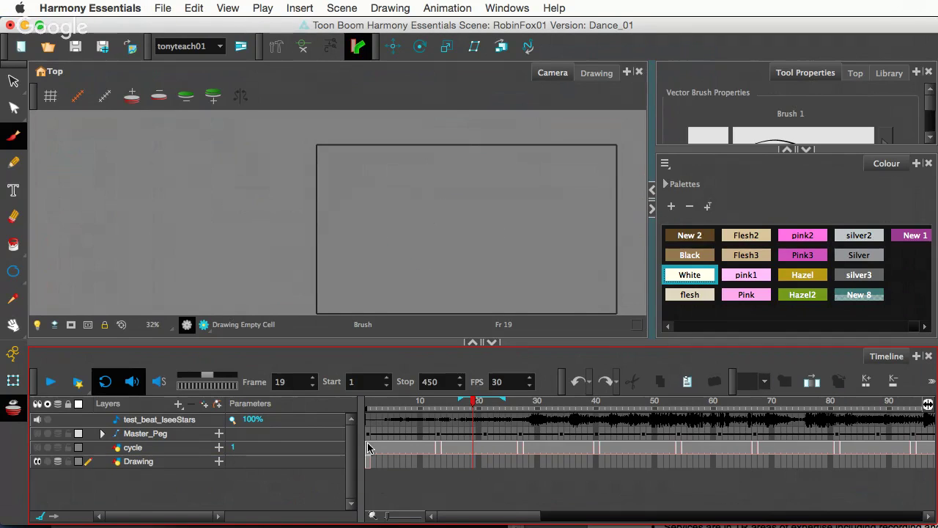
pyautogui.click(163, 8)
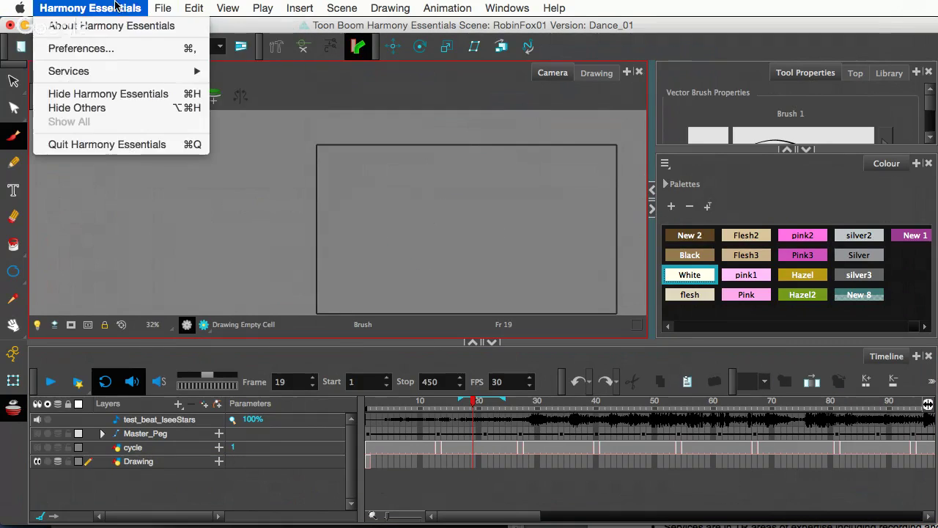
pyautogui.click(109, 49)
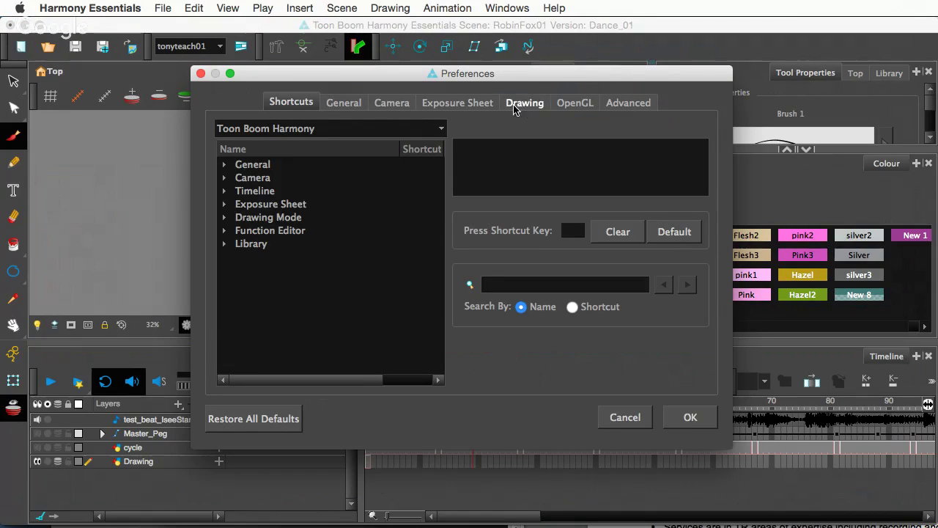
pyautogui.click(342, 102)
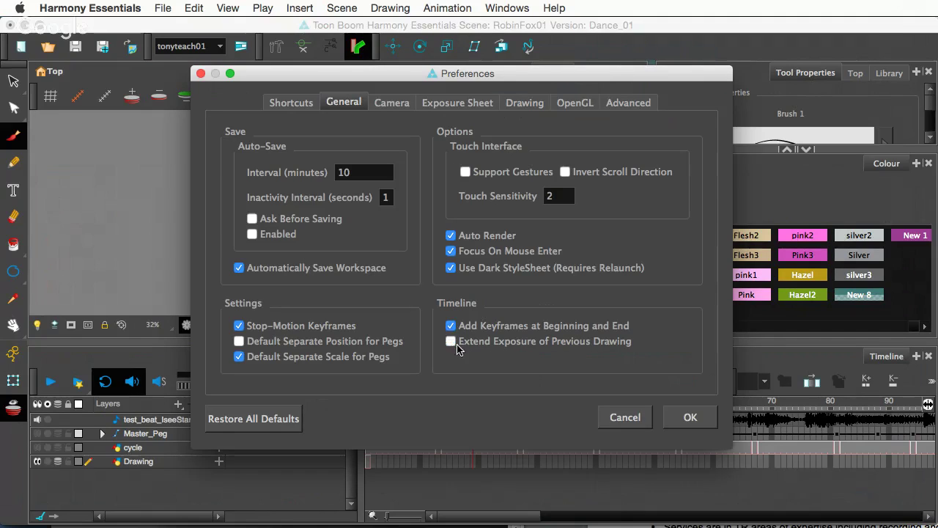
pyautogui.click(684, 416)
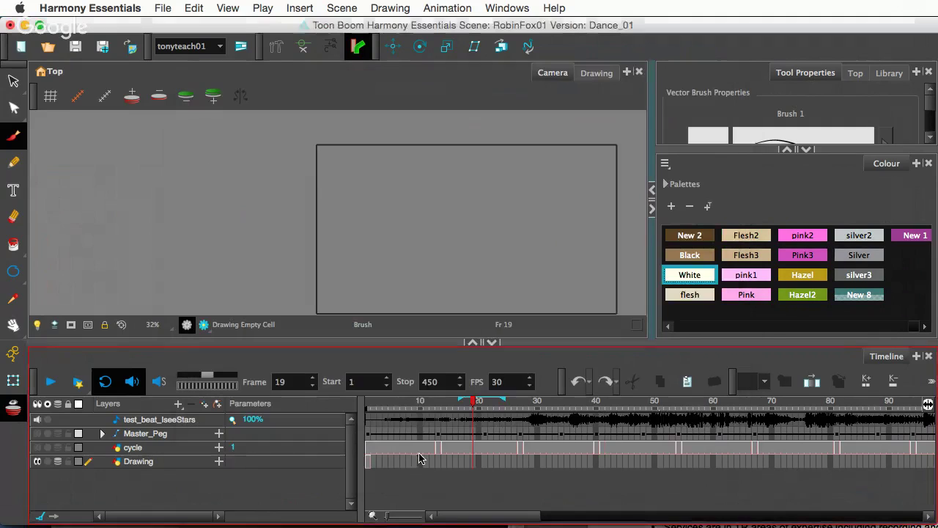
# Step: Draw separate freehand loops on Drawing layer frames 10, 6, 3 and 8
pyautogui.click(372, 462)
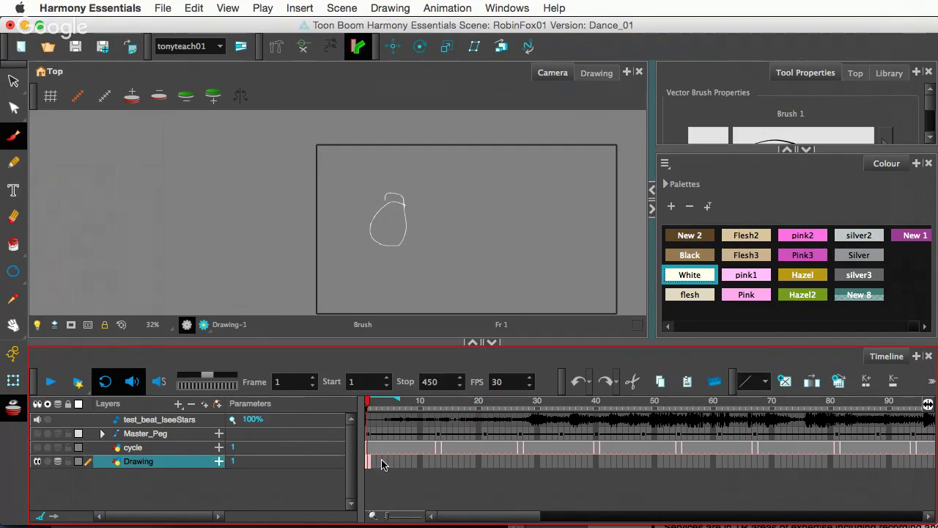
pyautogui.click(420, 463)
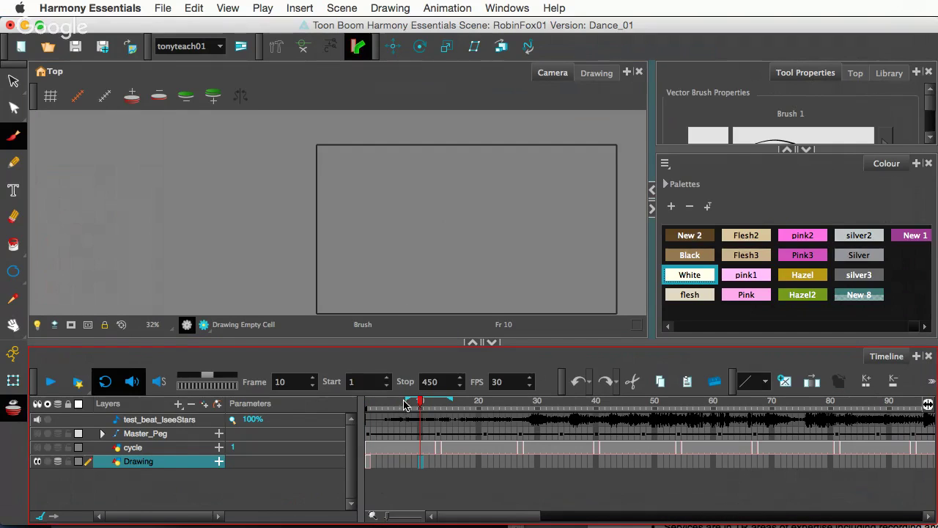
pyautogui.moveTo(419, 196); pyautogui.dragTo(404, 196)
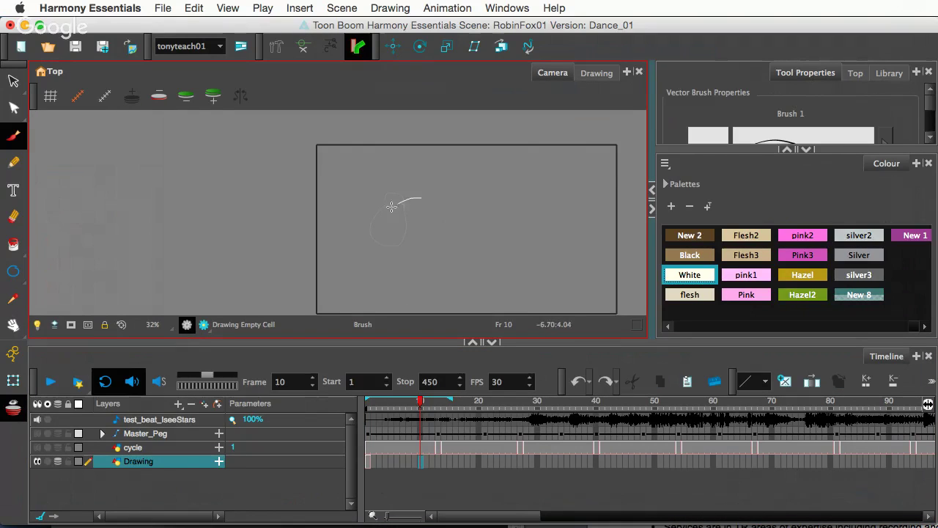
pyautogui.click(398, 461)
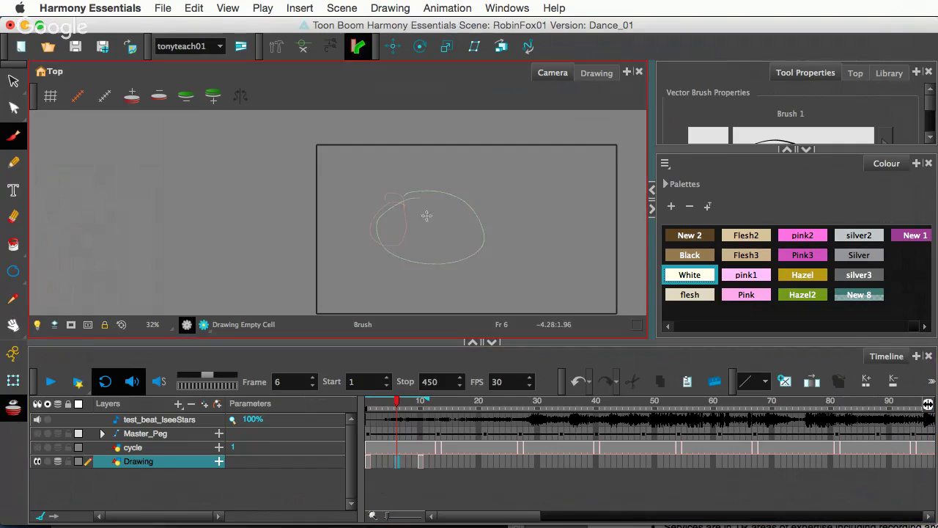
pyautogui.moveTo(389, 208); pyautogui.dragTo(420, 211)
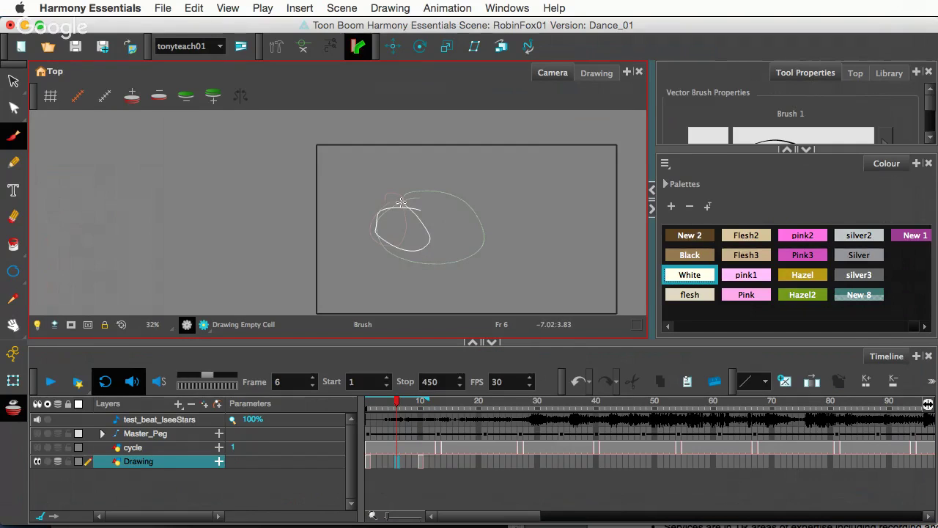
pyautogui.click(380, 462)
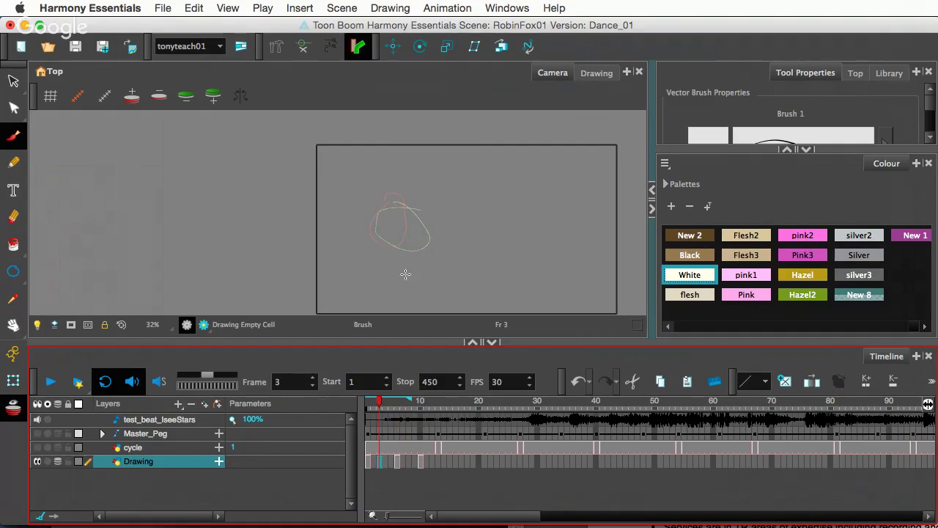
pyautogui.moveTo(402, 207); pyautogui.dragTo(404, 216)
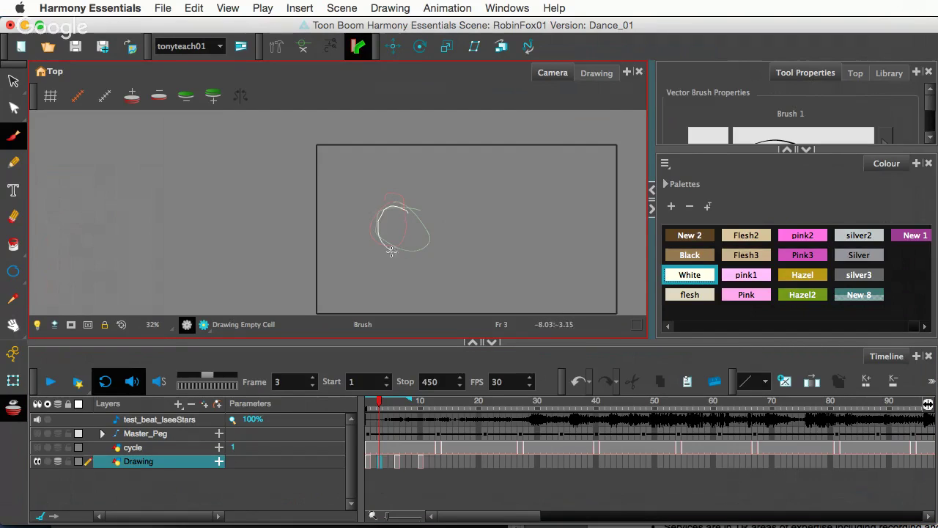
pyautogui.click(409, 462)
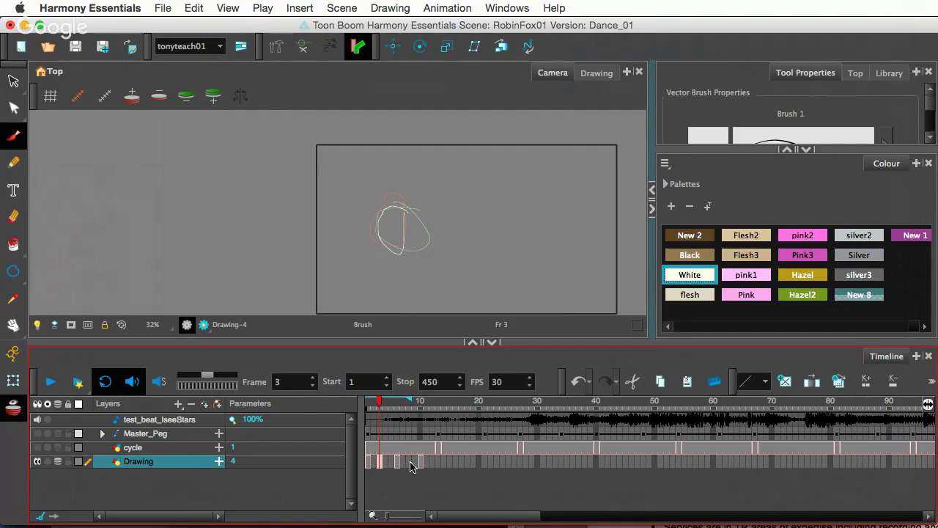
pyautogui.moveTo(445, 209); pyautogui.dragTo(401, 194)
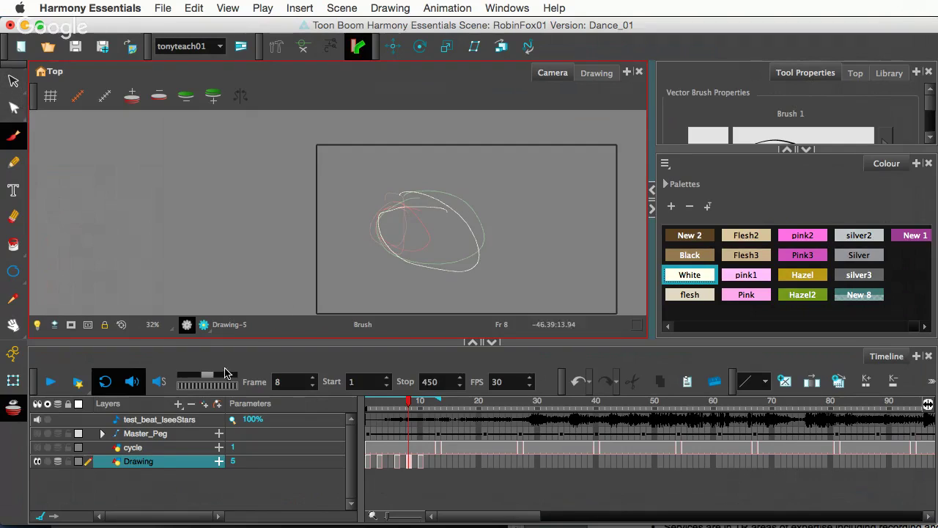
pyautogui.click(419, 463)
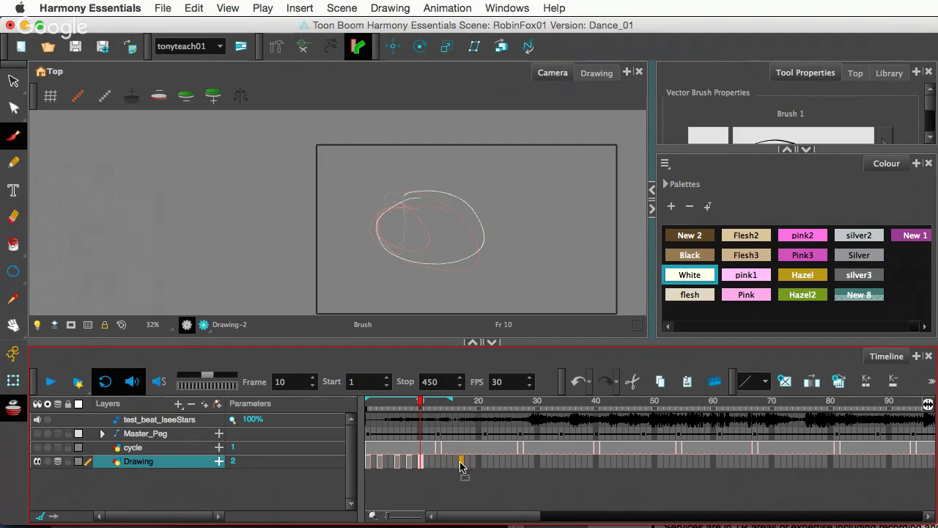
pyautogui.click(461, 462)
pyautogui.click(408, 462)
pyautogui.click(444, 462)
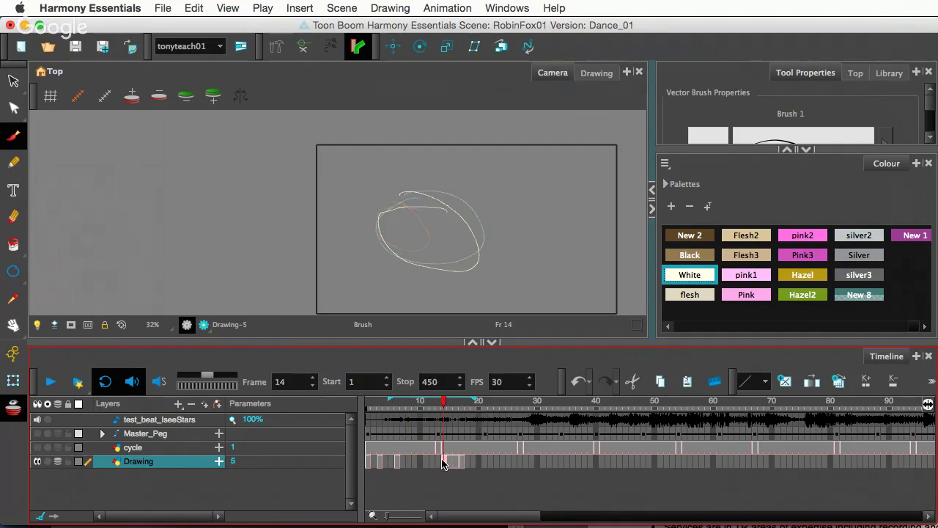
pyautogui.click(455, 462)
pyautogui.click(445, 466)
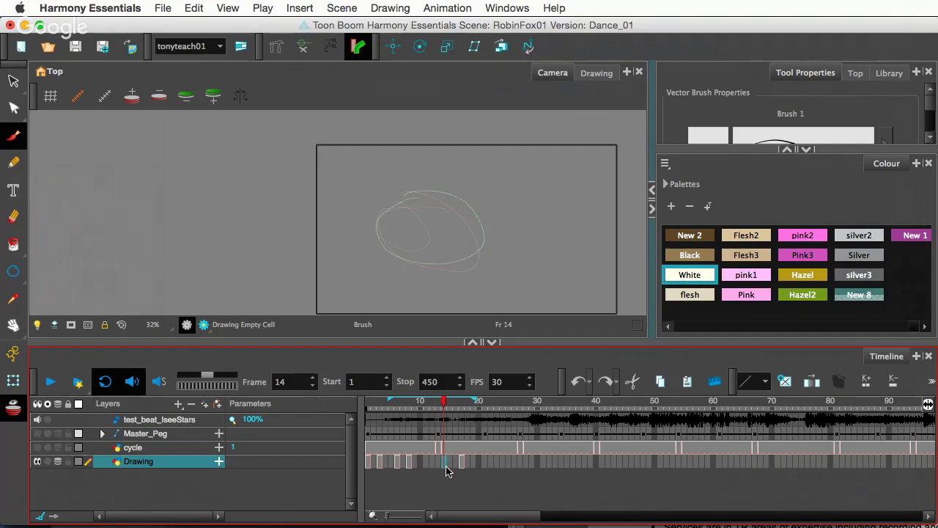
pyautogui.click(412, 472)
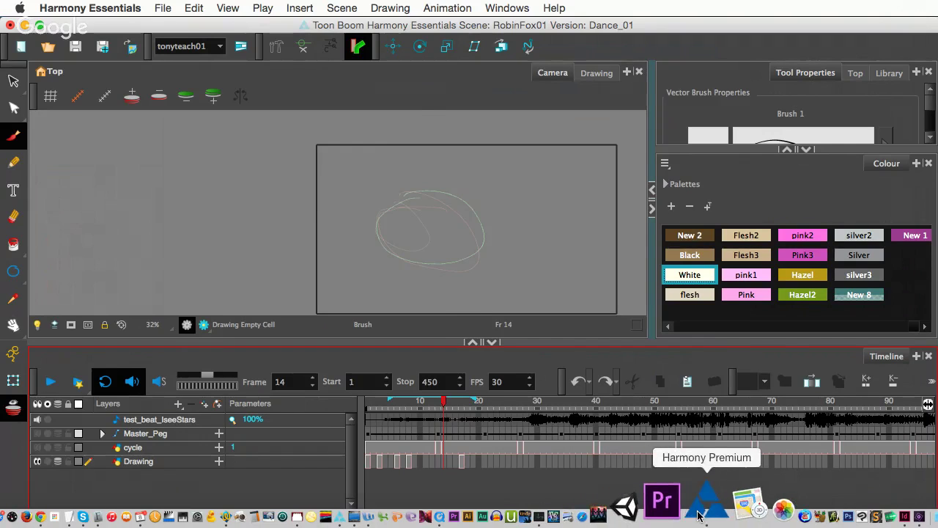
# Step: Switch to Harmony Premium, collapse the Mia group, and open Preferences
pyautogui.click(699, 509)
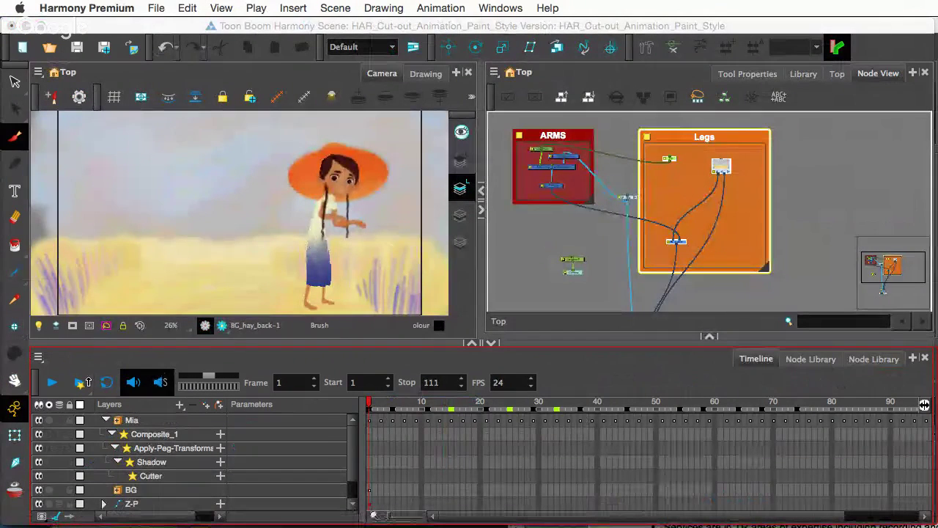
pyautogui.click(106, 420)
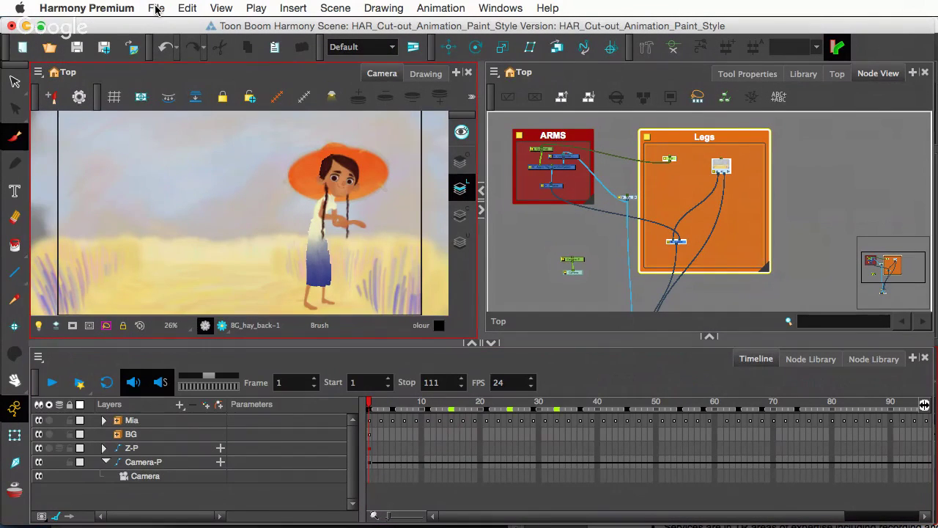
pyautogui.click(111, 8)
pyautogui.click(101, 50)
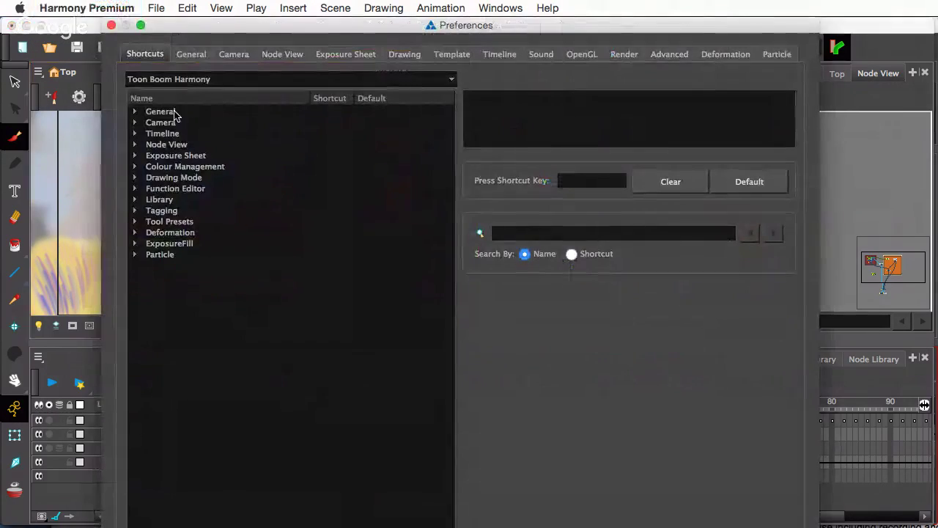
# Step: Browse the General and Drawing preference tabs, ending on the Exposure Sheet settings
pyautogui.click(170, 124)
pyautogui.click(174, 114)
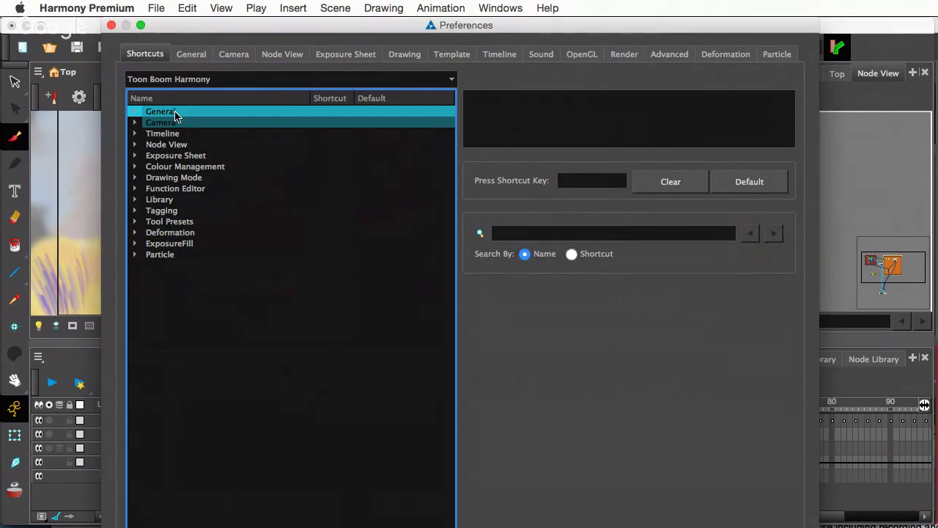
pyautogui.click(192, 54)
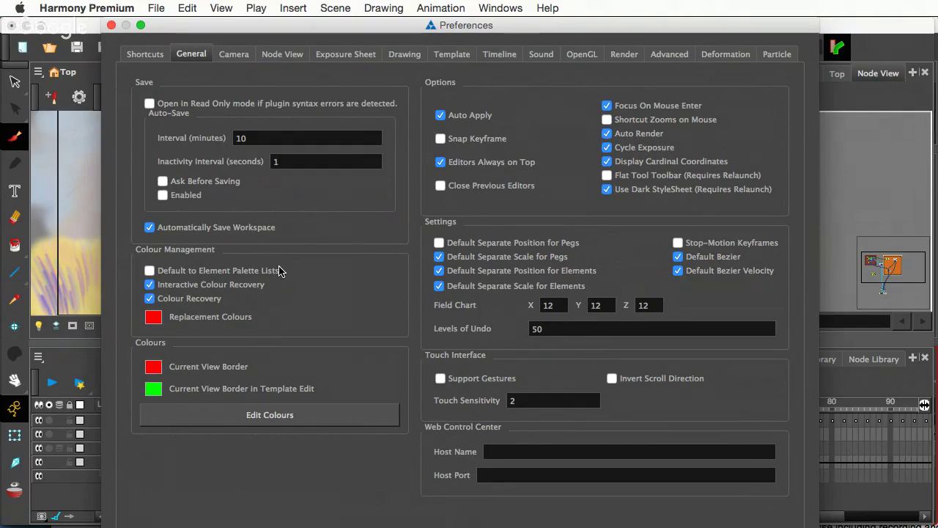
pyautogui.click(403, 56)
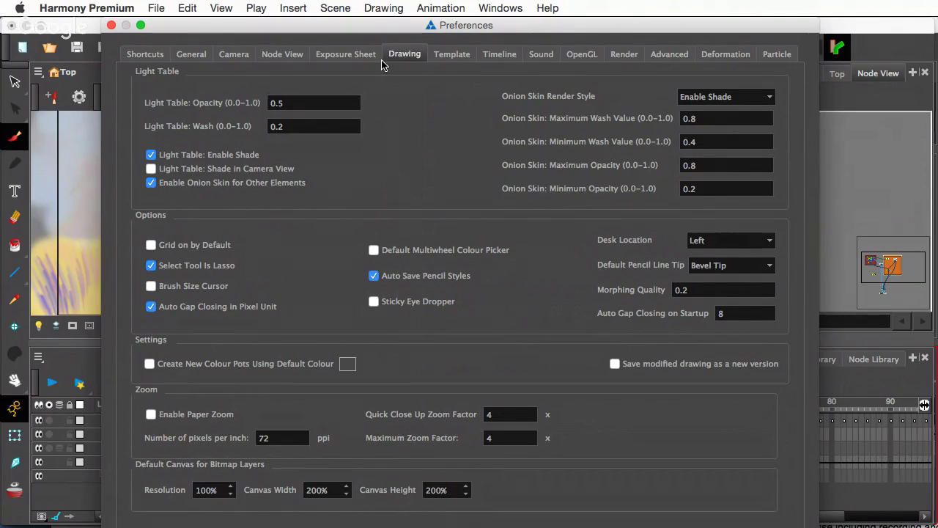
pyautogui.click(334, 59)
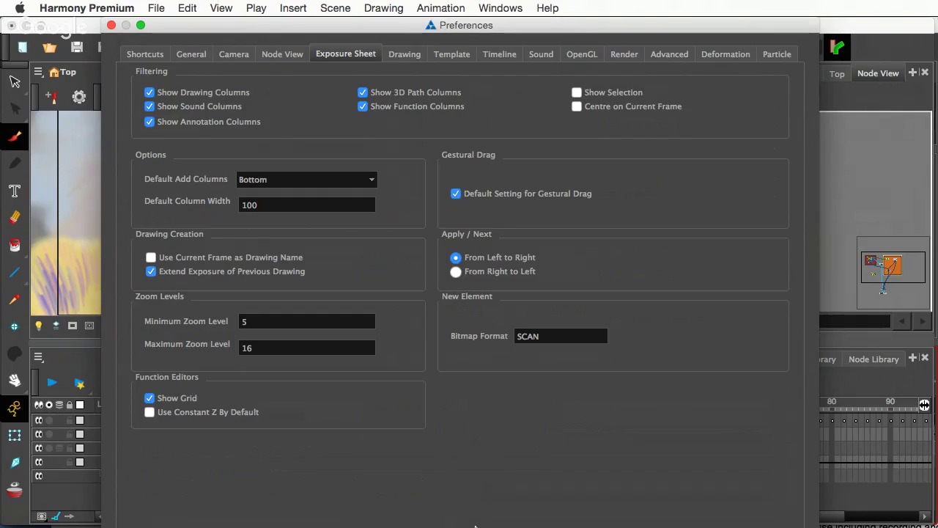
pyautogui.moveTo(103, 523)
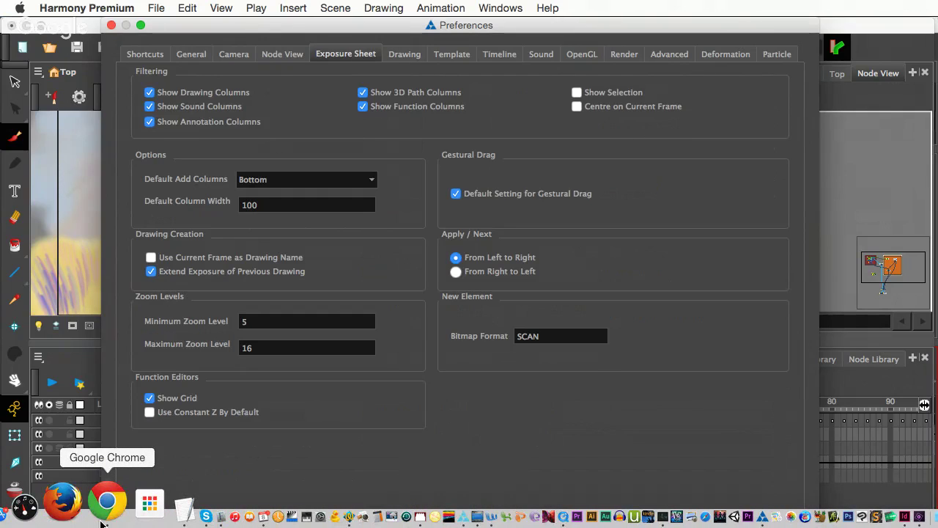
# Step: Bring Chrome forward and enter the Sellfy store address, starting 'tony', in the address bar
pyautogui.click(101, 522)
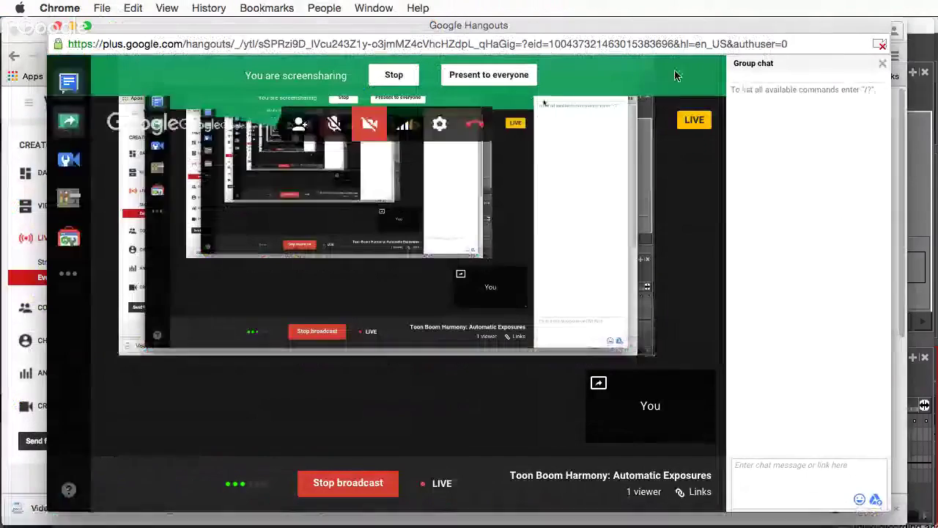
pyautogui.moveTo(5, 108)
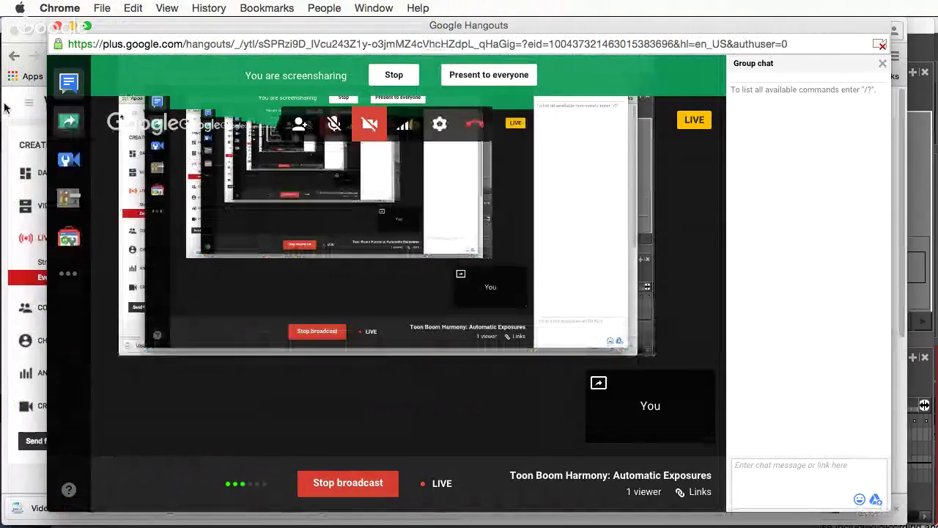
pyautogui.click(4, 108)
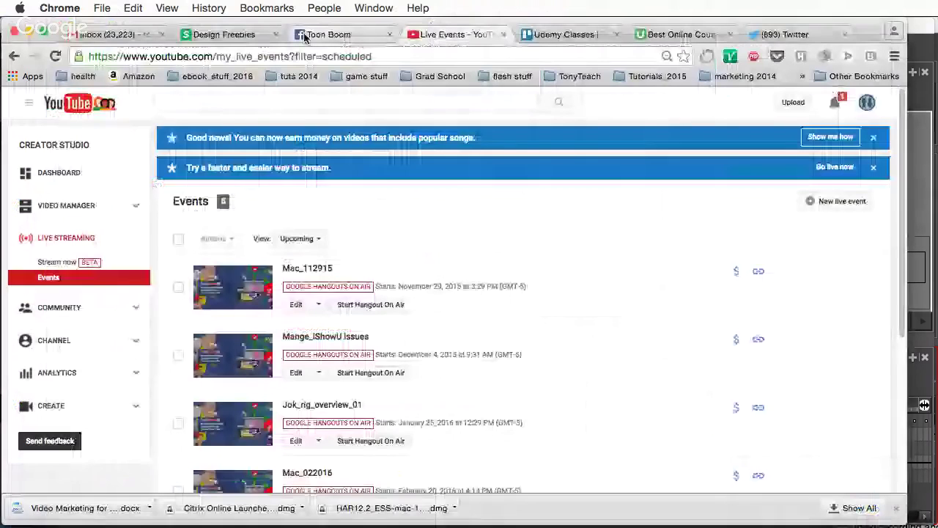
pyautogui.click(244, 49)
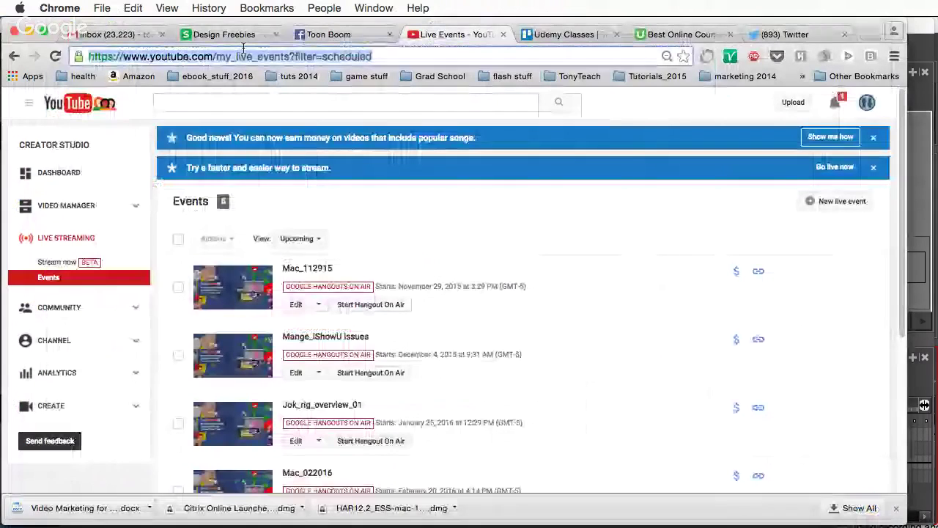
pyautogui.write('tony')
pyautogui.press('Right')
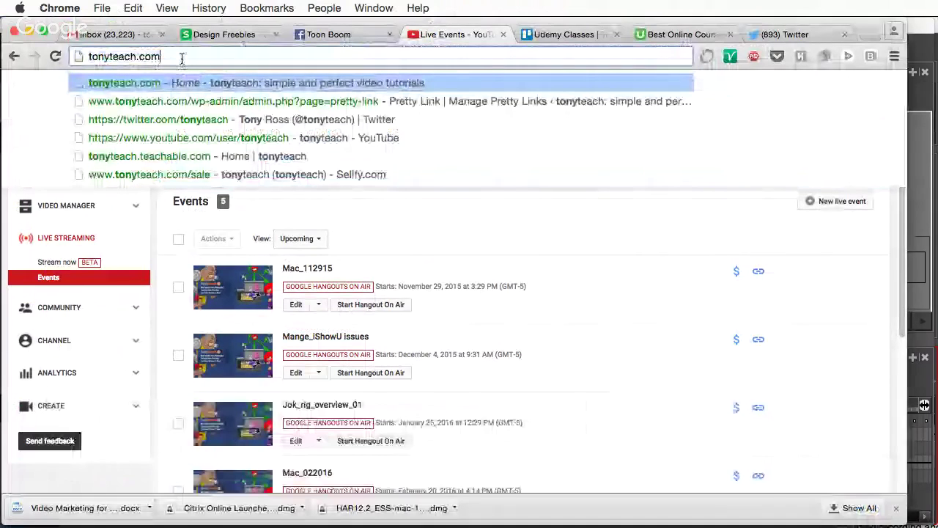